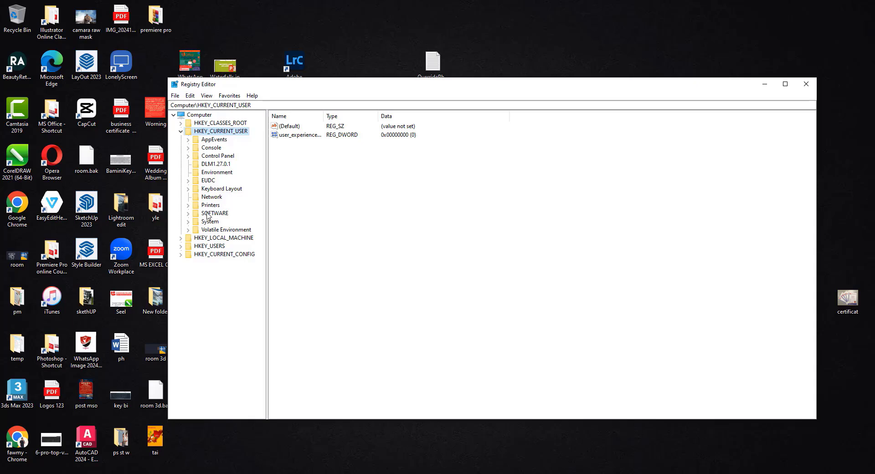
# Open the registry key HKEY_CURRENT_USER\SOFTWARE\Adobe\Photoshop\140.0
pyautogui.click(188, 214)
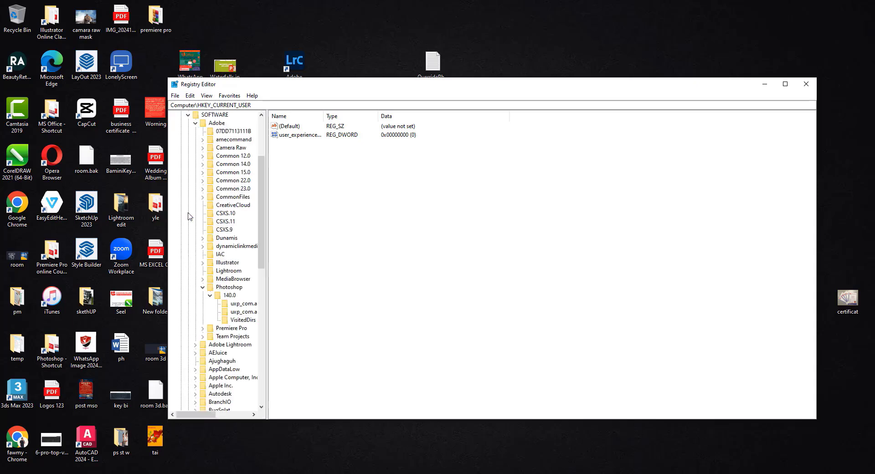
pyautogui.click(203, 287)
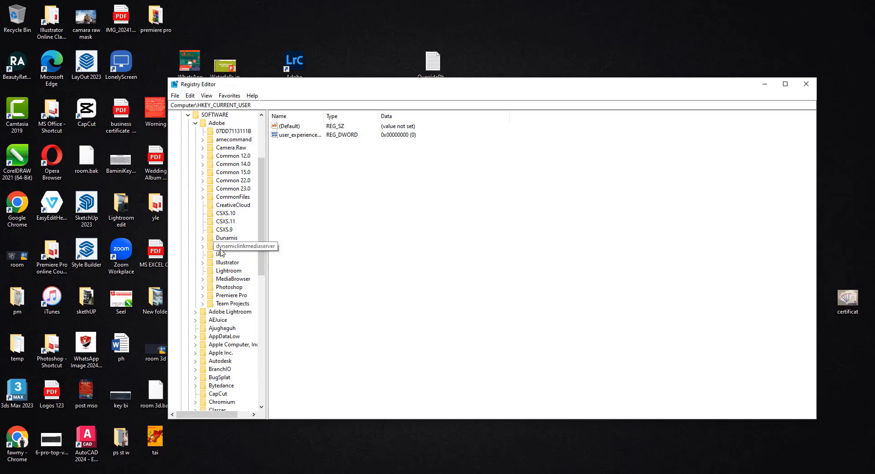
pyautogui.click(227, 289)
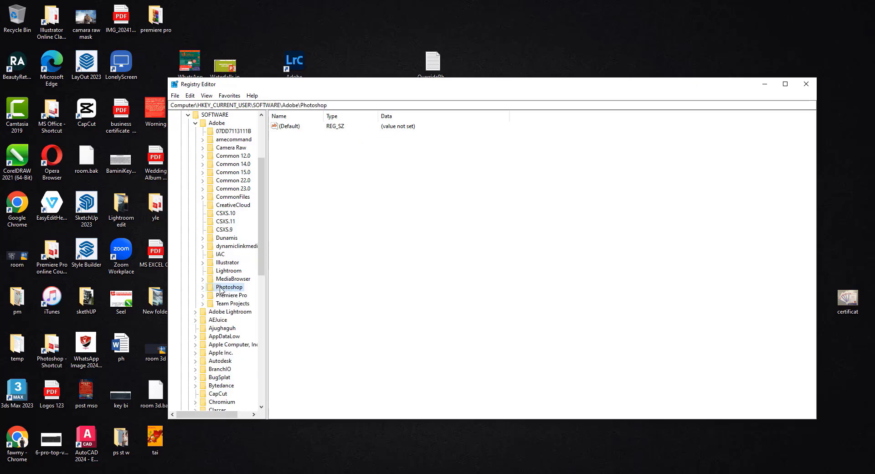
pyautogui.click(203, 287)
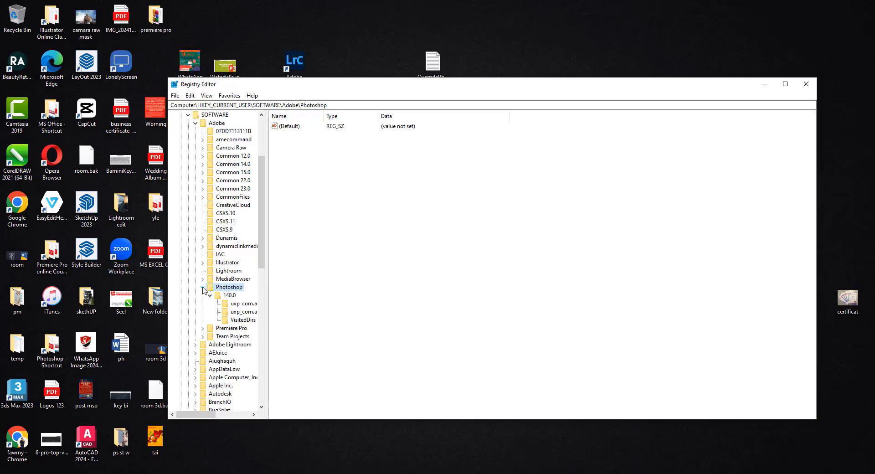
pyautogui.click(230, 296)
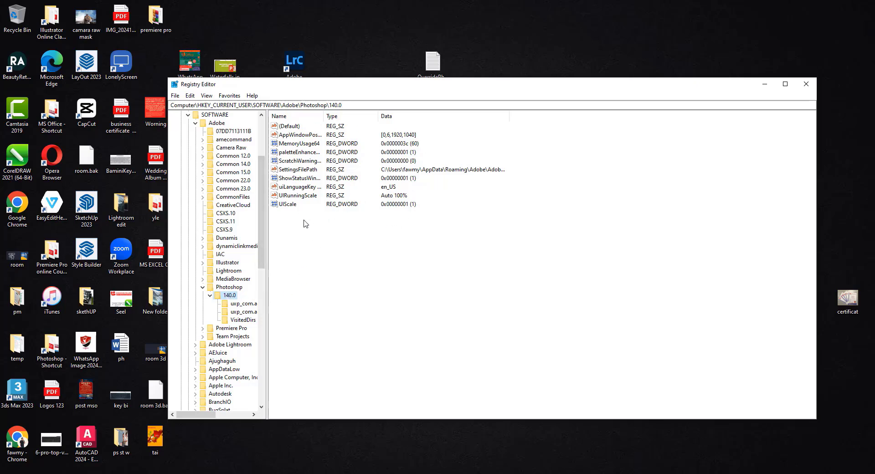
# Create a new DWORD (32-bit) value in the Photoshop 140.0 key
pyautogui.click(295, 233)
pyautogui.rightClick(288, 232)
pyautogui.moveTo(316, 239)
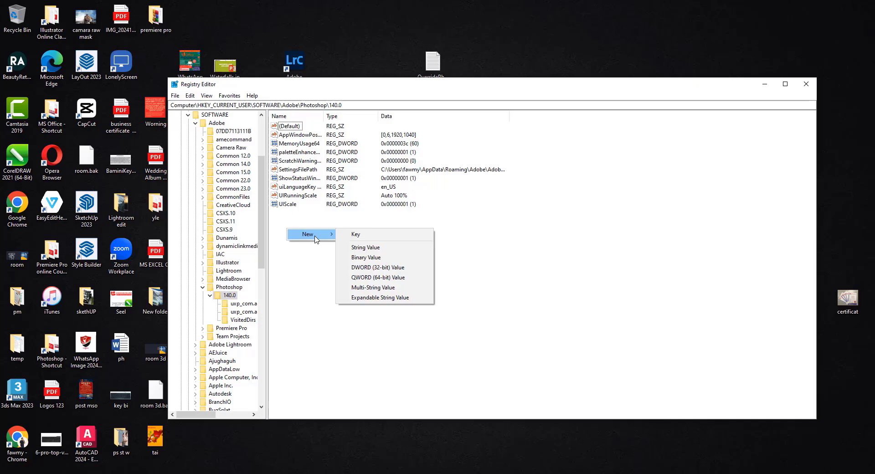
pyautogui.click(381, 269)
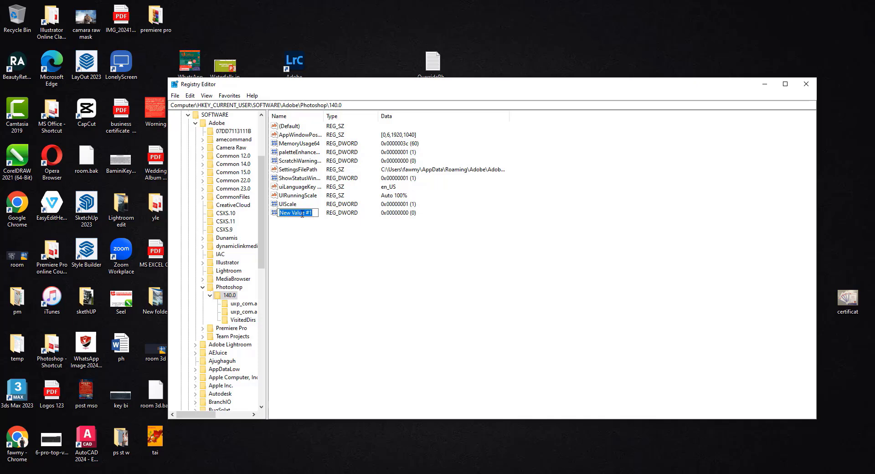
# Uncover the OverridePhysicalMemoryMB text file on the desktop and copy its file name
pyautogui.moveTo(381, 91); pyautogui.dragTo(380, 128)
pyautogui.click(429, 79)
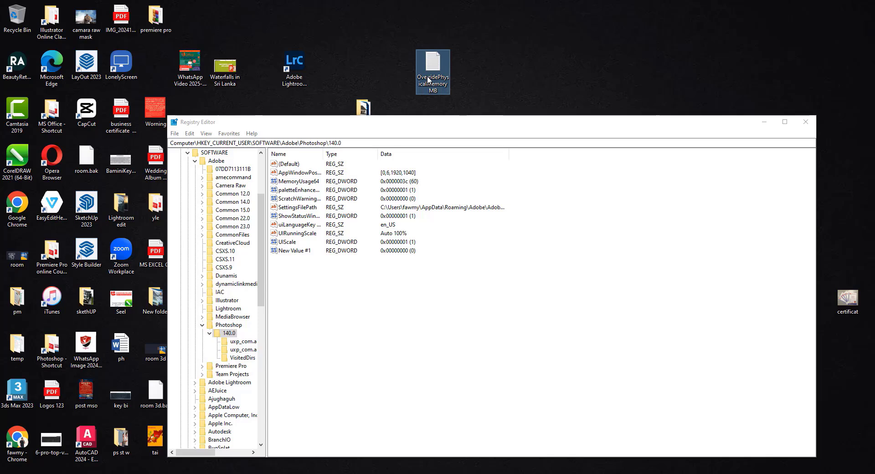
pyautogui.click(427, 79)
pyautogui.hotkey('ctrl', 'c')
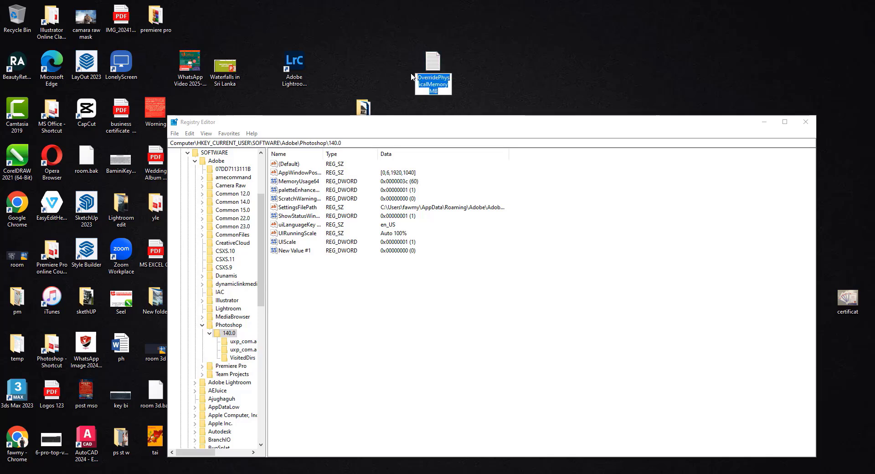
# Rename the new DWORD value in the 140.0 key as OverridePhysicalMemoryMB using the copied name
pyautogui.click(295, 250)
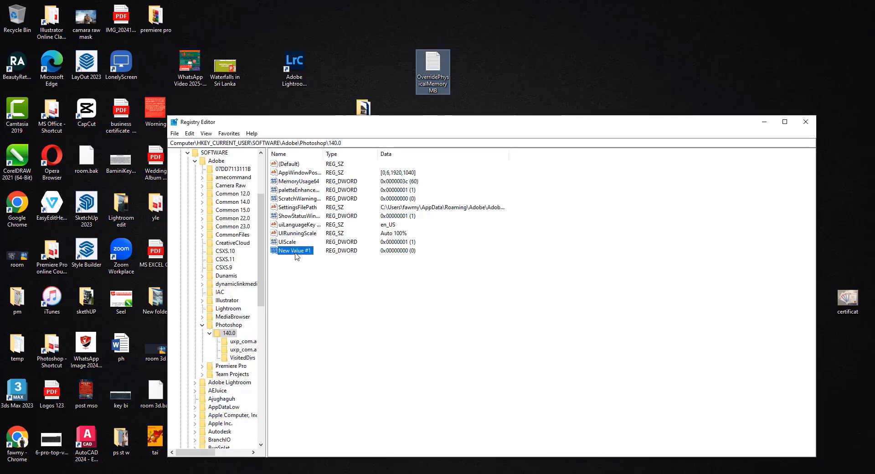
pyautogui.rightClick(297, 252)
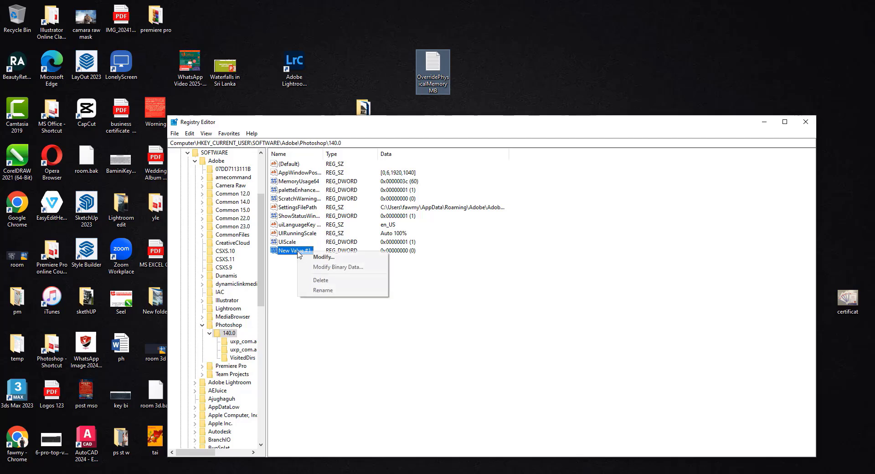
pyautogui.click(322, 291)
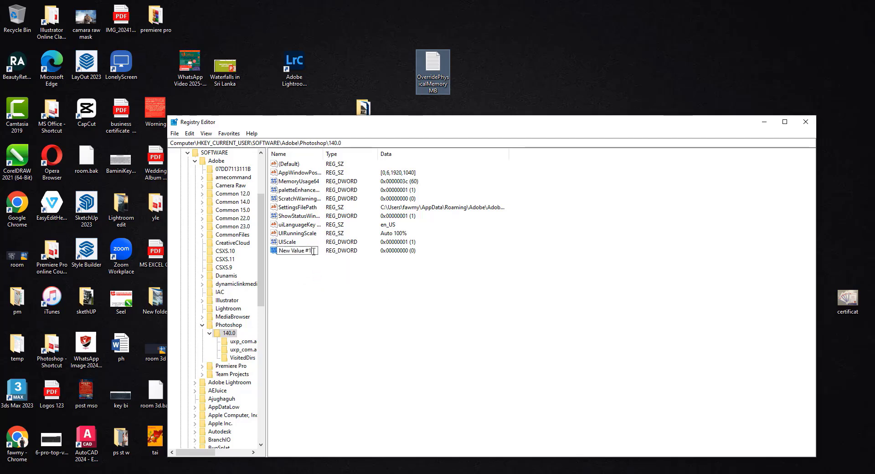
pyautogui.hotkey('ctrl', 'v')
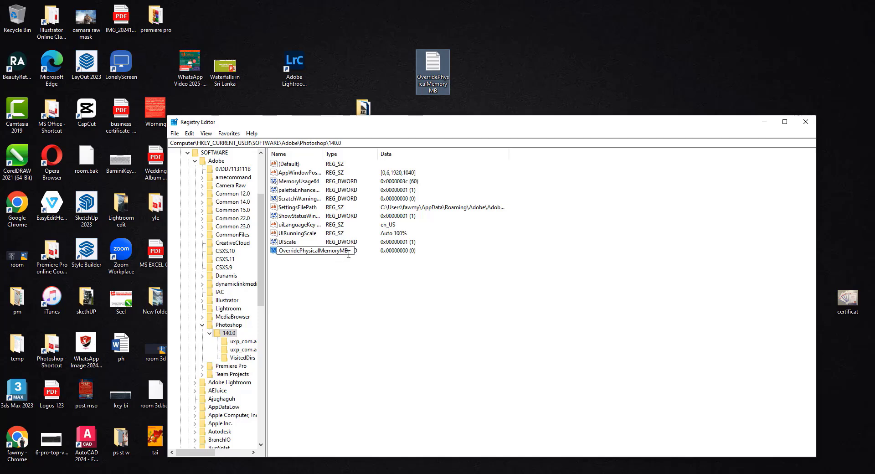
pyautogui.press('Return')
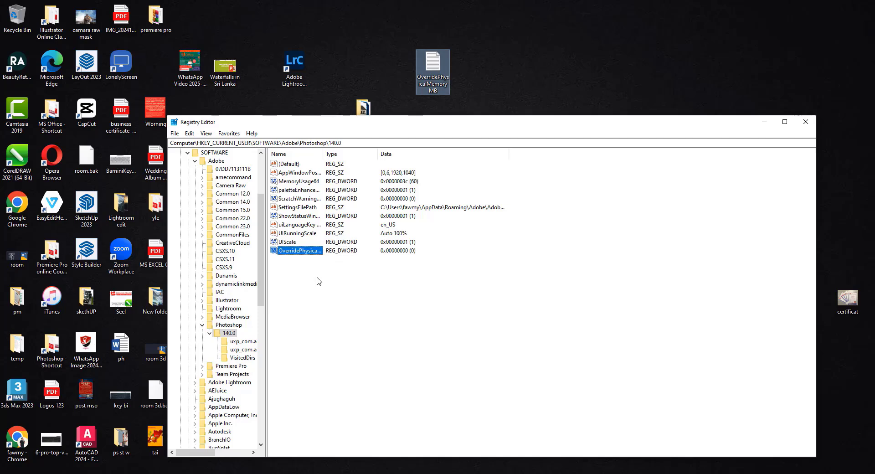
# Widen the Name column of the value list to fit the full value names
pyautogui.click(313, 264)
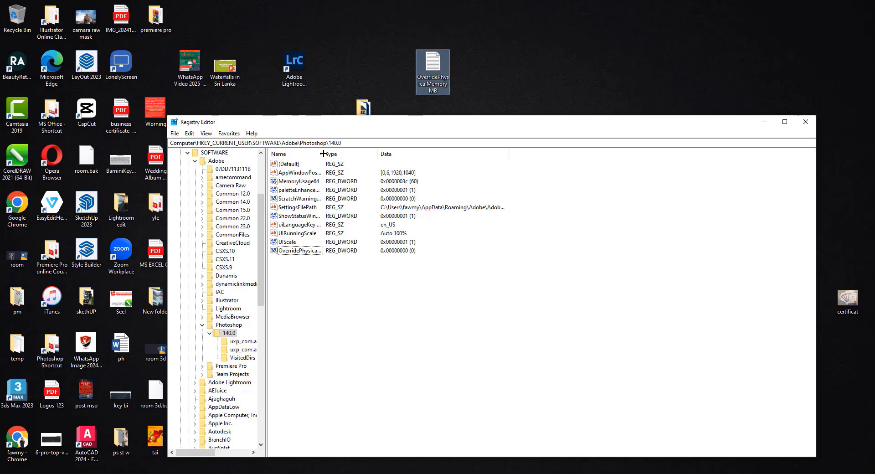
pyautogui.moveTo(324, 154); pyautogui.dragTo(359, 154)
pyautogui.doubleClick(359, 154)
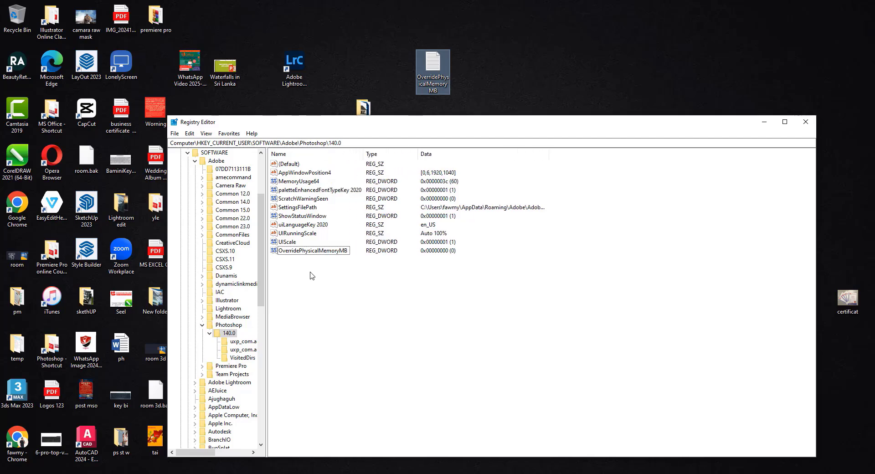
# Set the data of OverridePhysicalMemoryMB to 16000 in decimal base and save the value
pyautogui.doubleClick(290, 251)
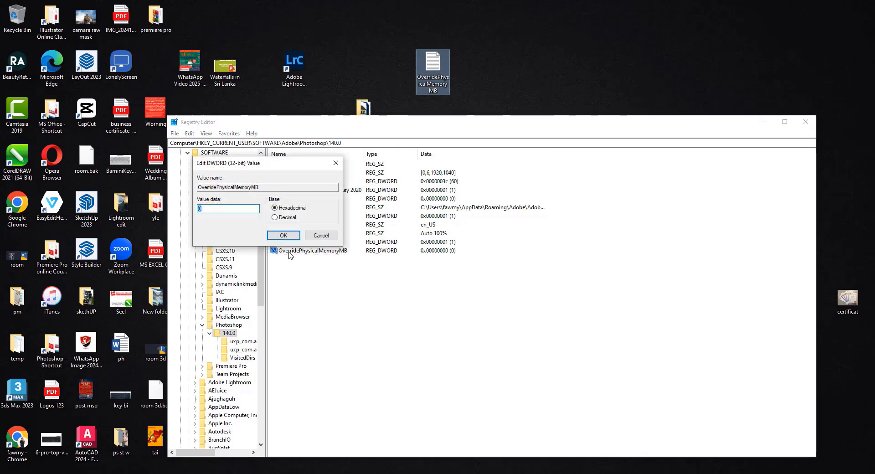
pyautogui.moveTo(250, 167); pyautogui.dragTo(339, 178)
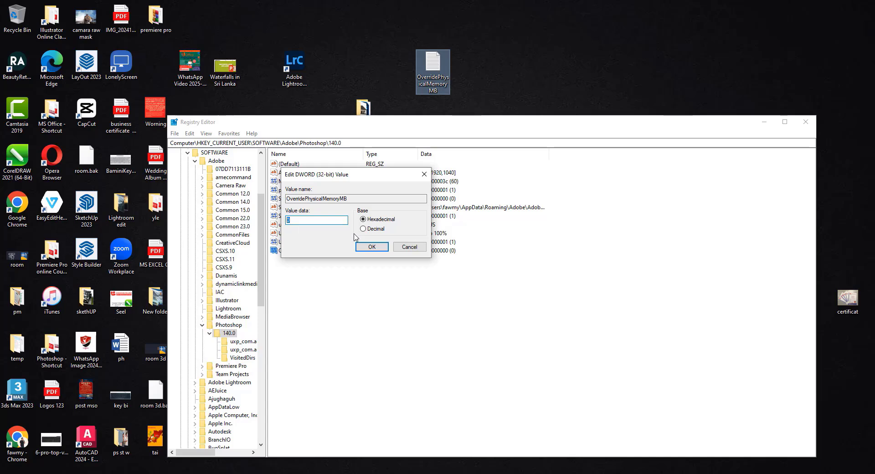
pyautogui.write('6000')
pyautogui.click(368, 233)
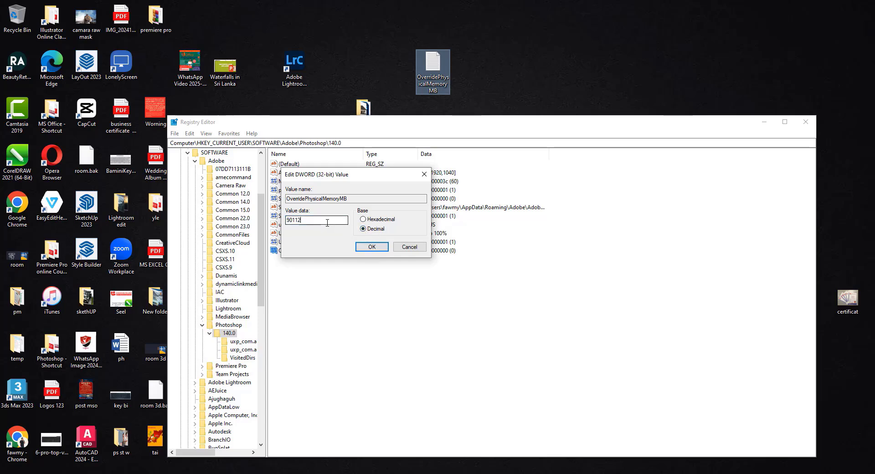
pyautogui.moveTo(327, 222); pyautogui.dragTo(254, 218)
pyautogui.write('1')
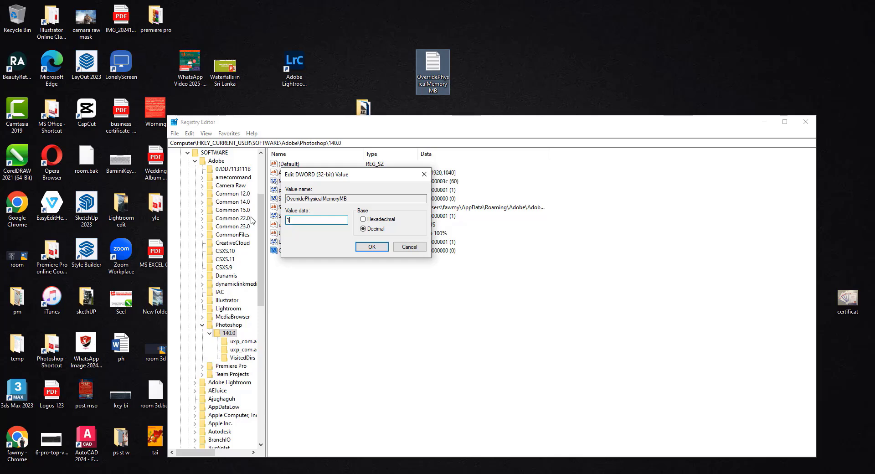
pyautogui.write('6000')
pyautogui.click(363, 219)
pyautogui.click(363, 229)
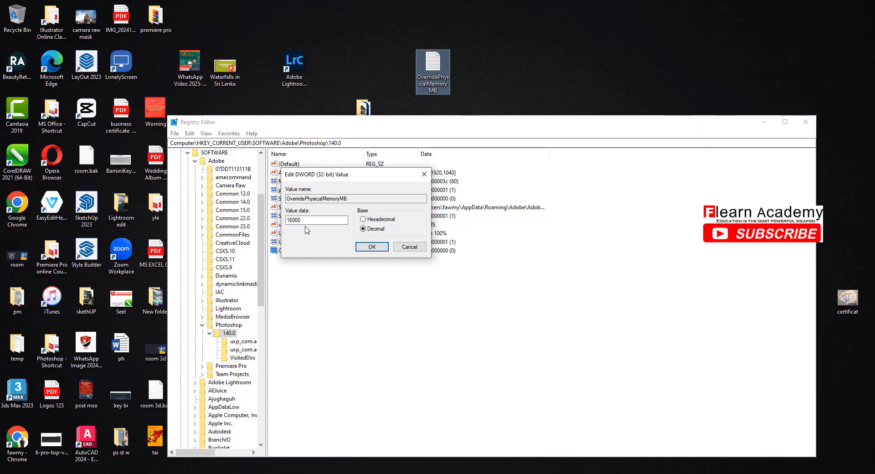
pyautogui.click(372, 247)
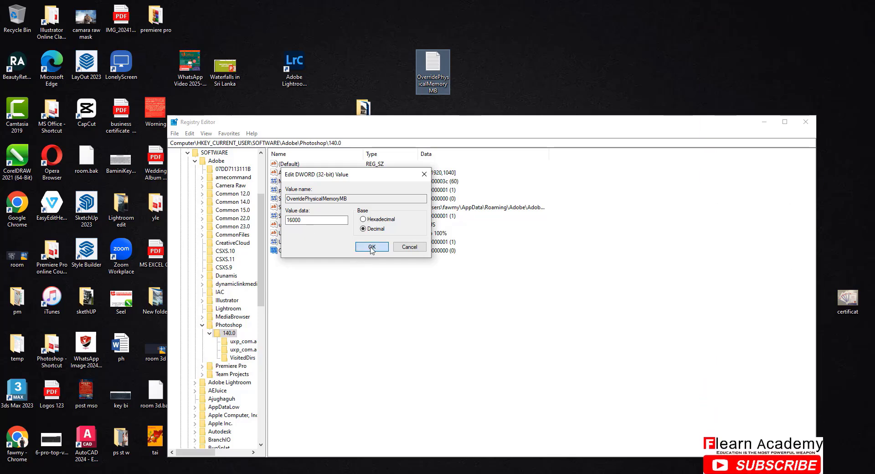
pyautogui.click(338, 279)
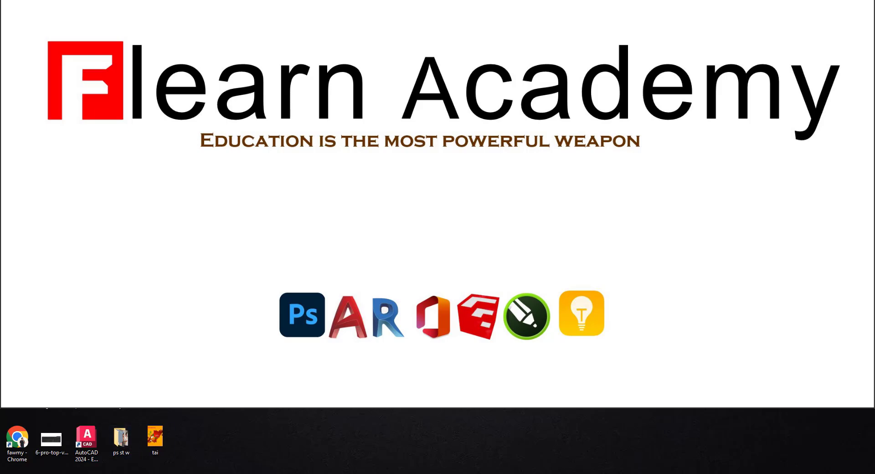
# Search Windows for "reg", open Registry Editor, and move its window higher on the desktop
pyautogui.click(41, 473)
pyautogui.write('r')
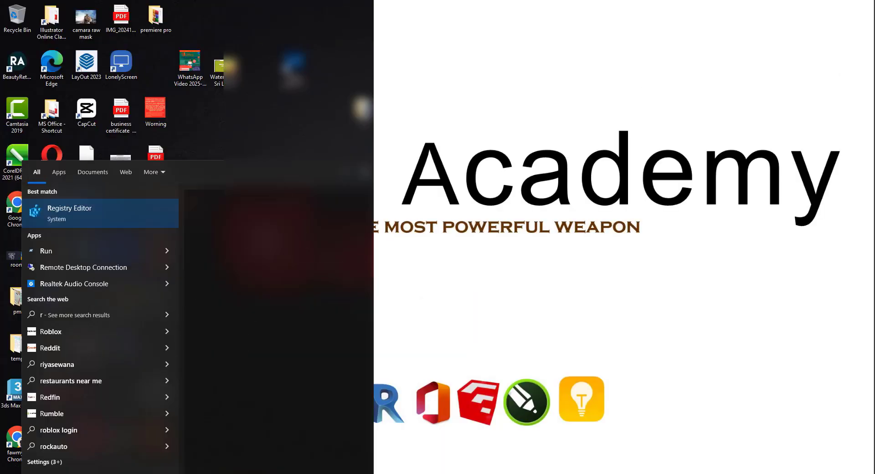
pyautogui.write('eg')
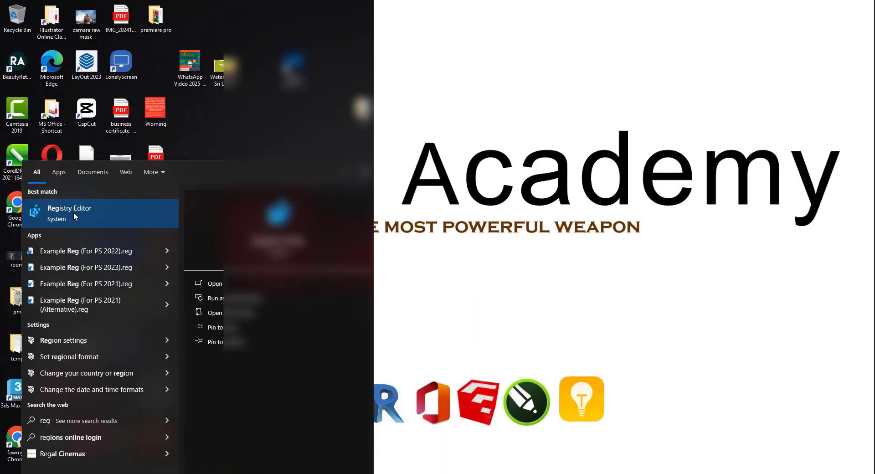
pyautogui.click(73, 214)
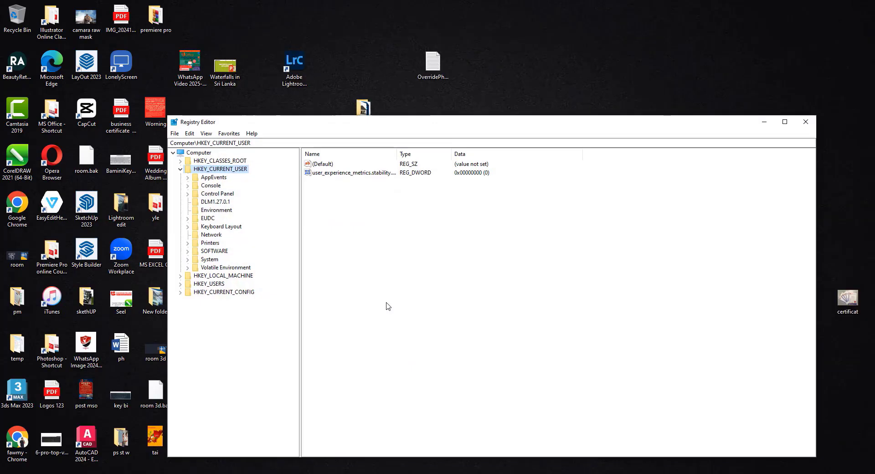
pyautogui.moveTo(384, 124); pyautogui.dragTo(360, 89)
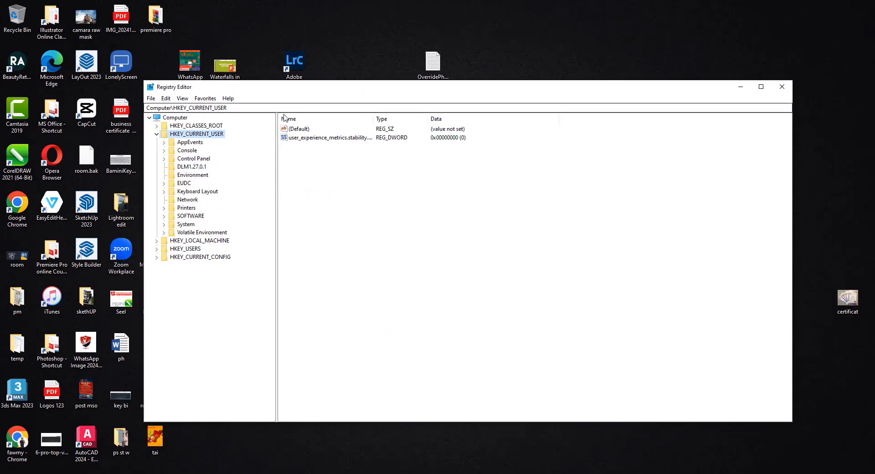
# Open the registry key HKEY_CURRENT_USER\SOFTWARE\Adobe\CSXS.10
pyautogui.click(157, 134)
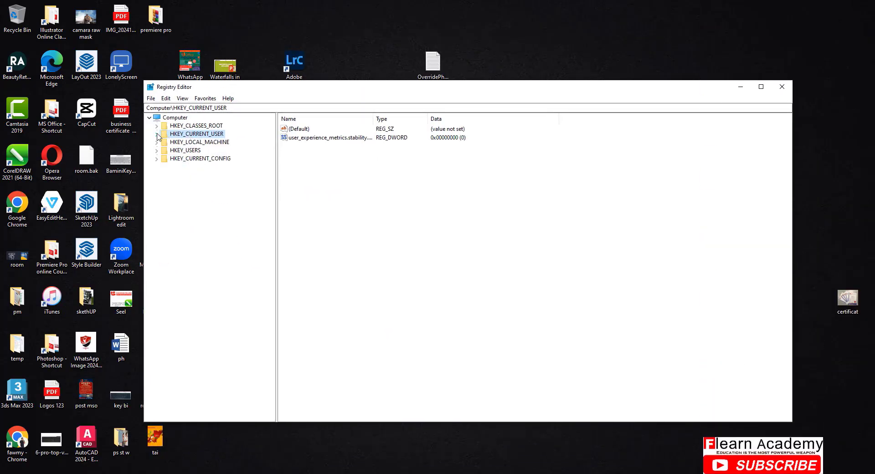
pyautogui.click(157, 134)
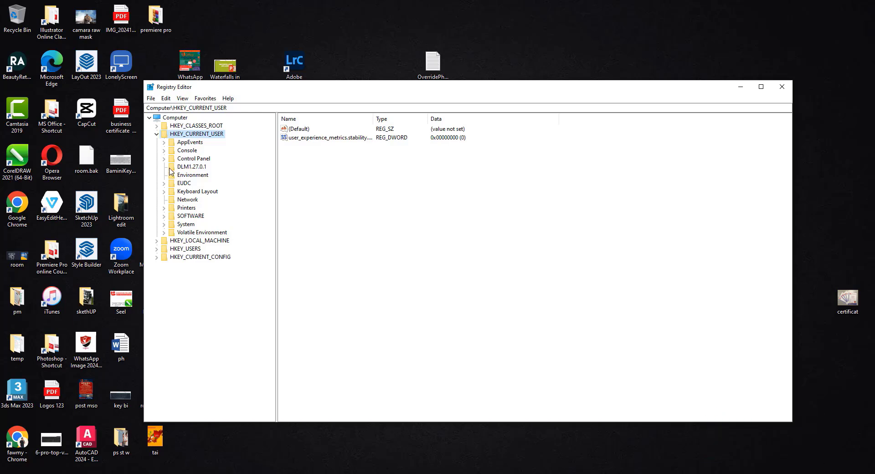
pyautogui.click(165, 217)
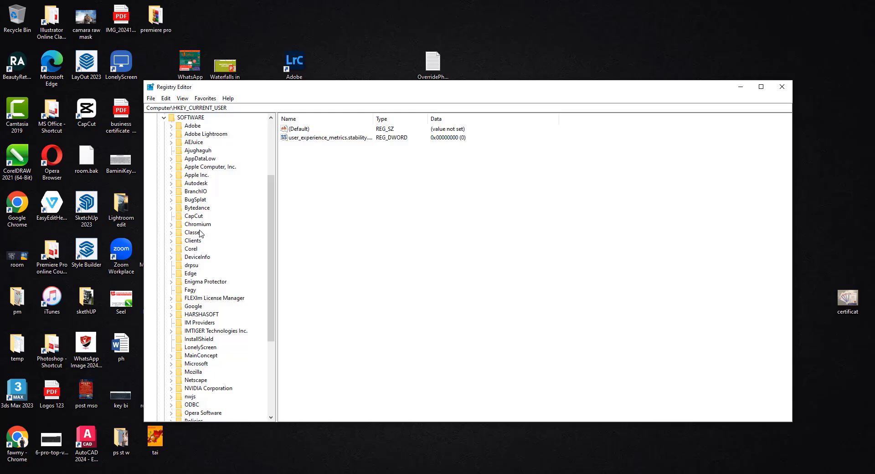
pyautogui.scroll(-5, 201, 233)
pyautogui.scroll(9, 200, 232)
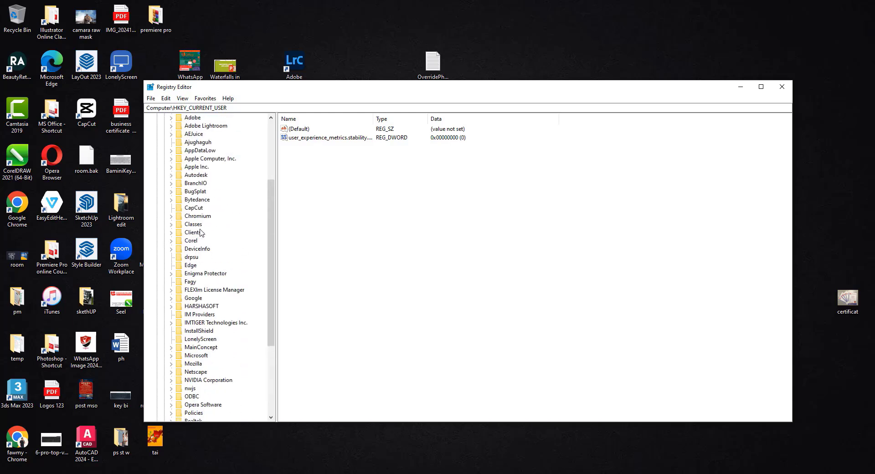
pyautogui.click(171, 217)
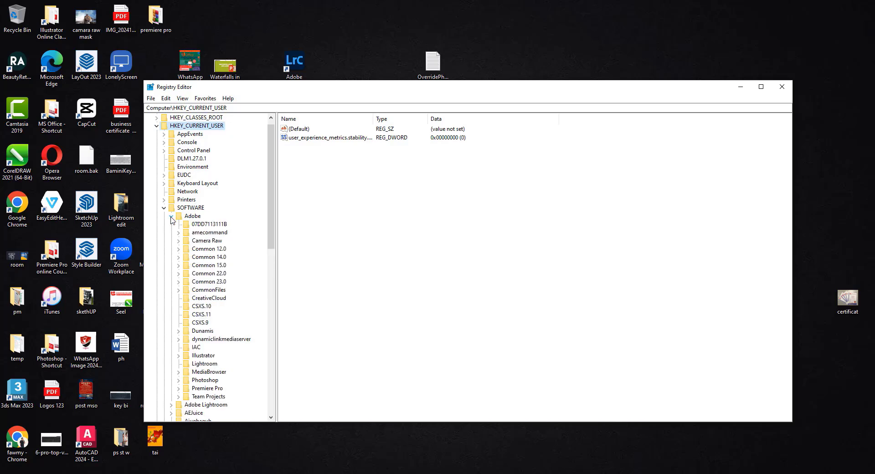
pyautogui.scroll(-2, 176, 227)
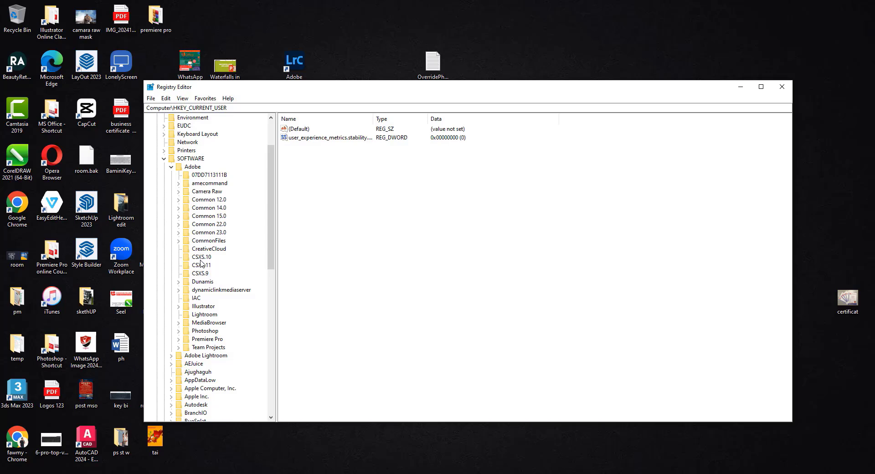
pyautogui.click(200, 257)
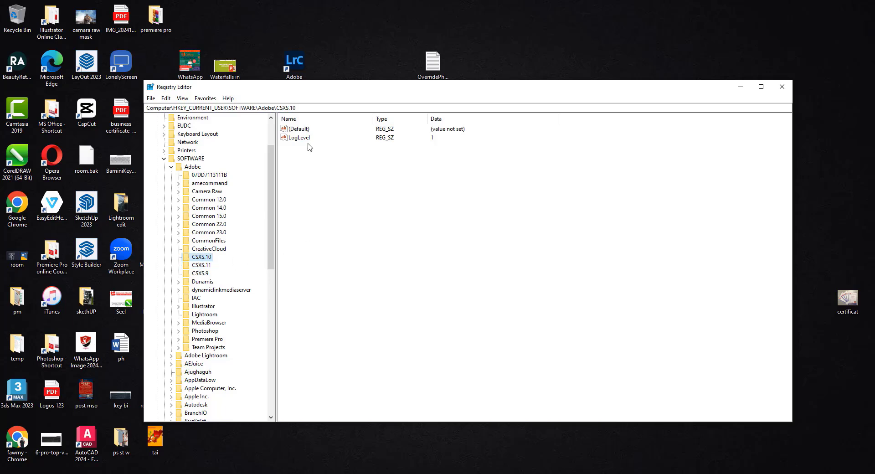
pyautogui.click(316, 187)
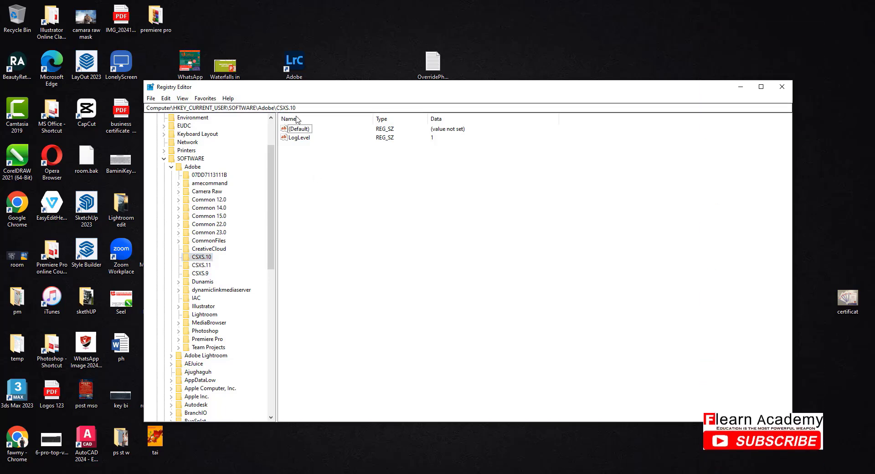
# Add a new string value to the CSXS.10 registry key
pyautogui.click(294, 108)
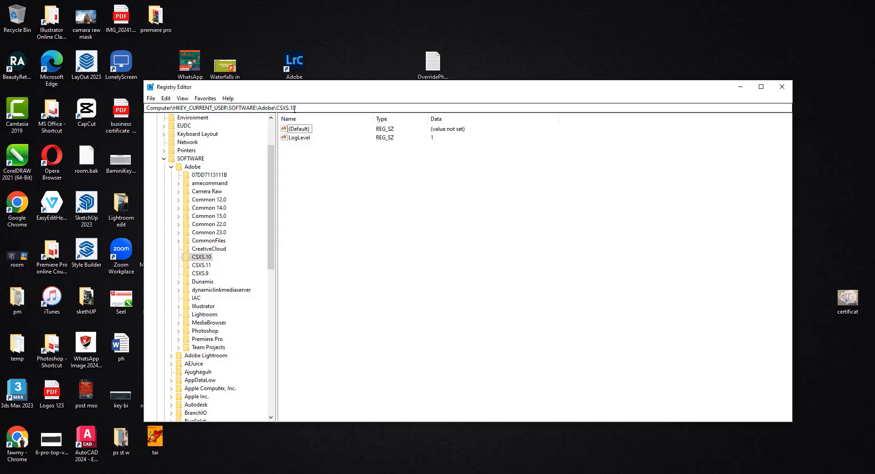
pyautogui.rightClick(297, 185)
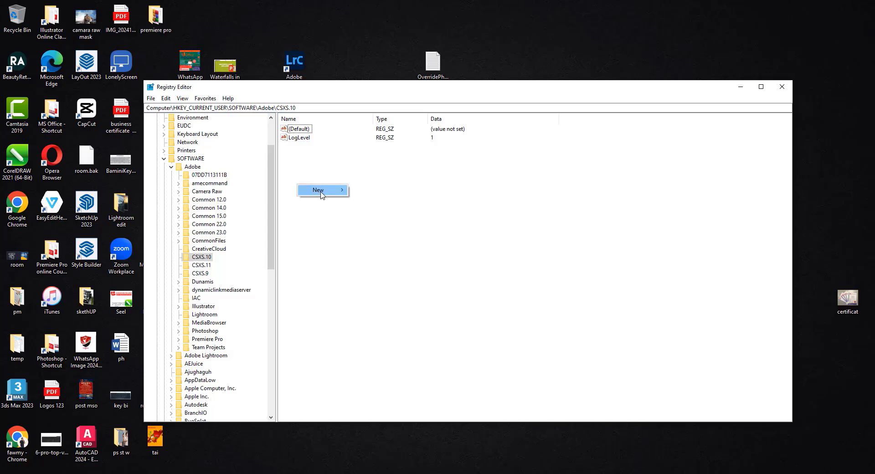
pyautogui.moveTo(320, 192)
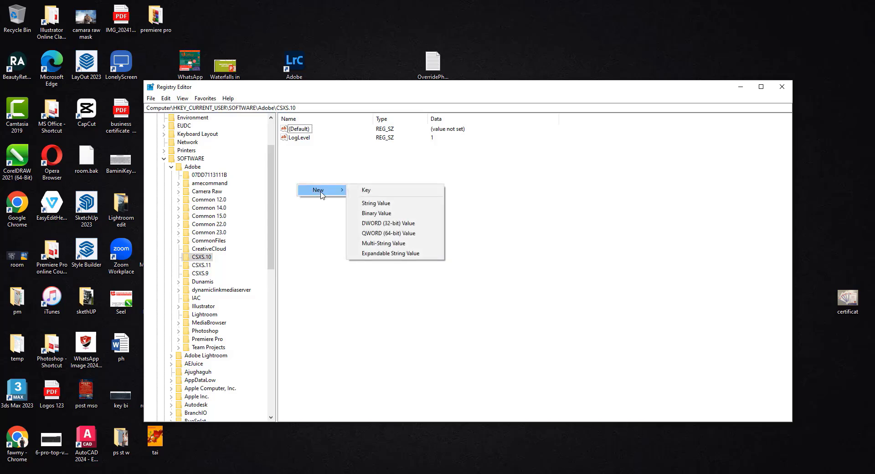
pyautogui.click(376, 205)
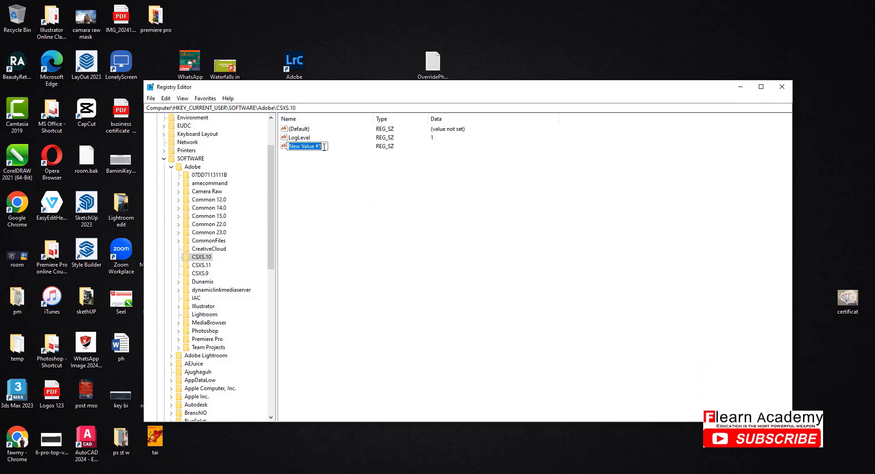
# Open the OverridePhysicalMemoryMB text file from the desktop in Notepad and copy the text PlayerDebugMode
pyautogui.doubleClick(433, 63)
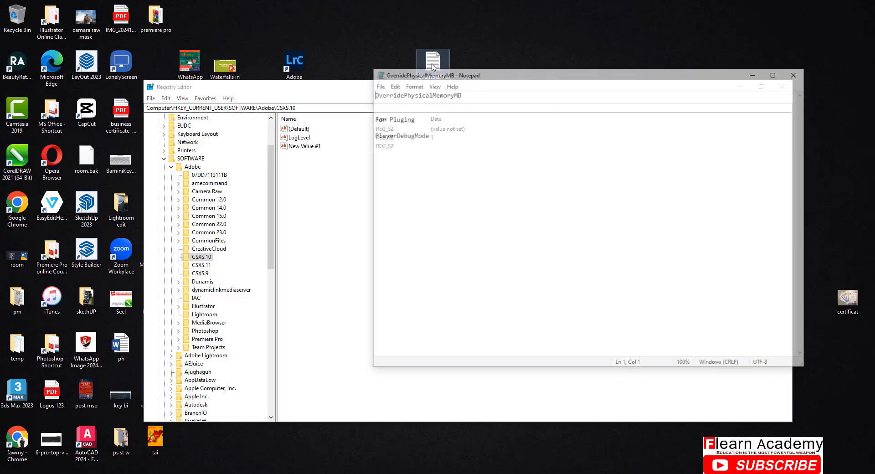
pyautogui.moveTo(428, 135); pyautogui.dragTo(370, 136)
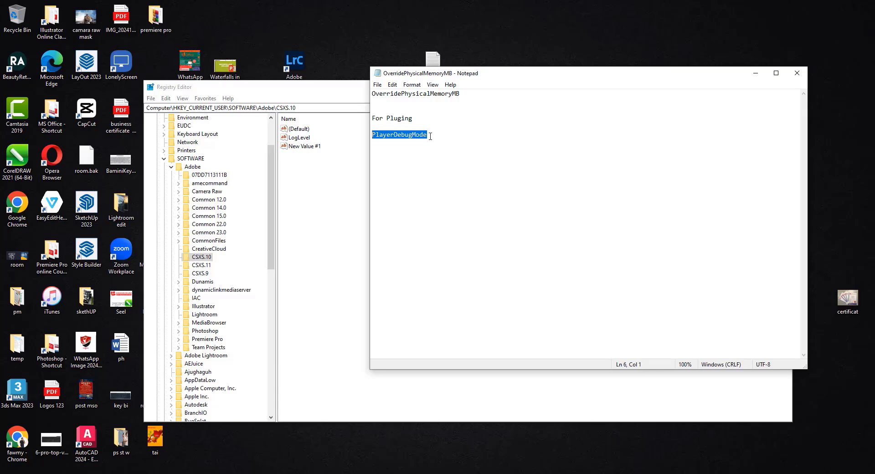
pyautogui.moveTo(430, 137); pyautogui.dragTo(371, 135)
pyautogui.hotkey('ctrl', 'c')
# Switch back to Registry Editor and rename the new string value in CSXS.10 as PlayerDebugMode
pyautogui.click(318, 146)
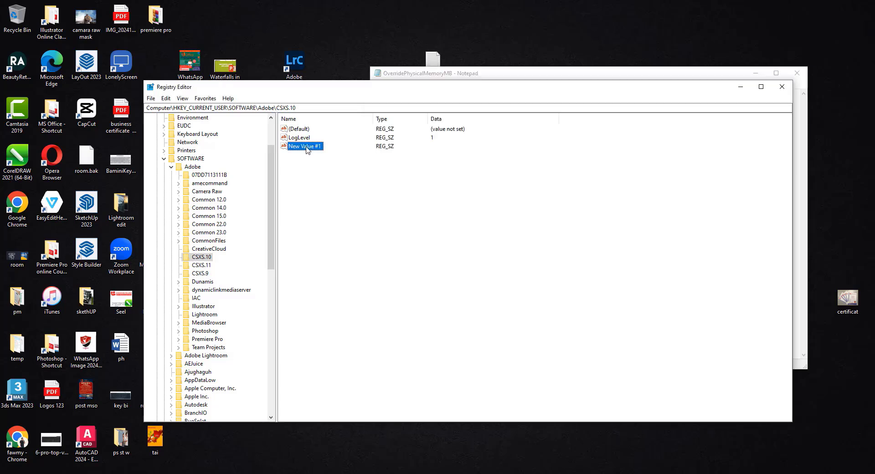
pyautogui.rightClick(306, 147)
pyautogui.click(329, 187)
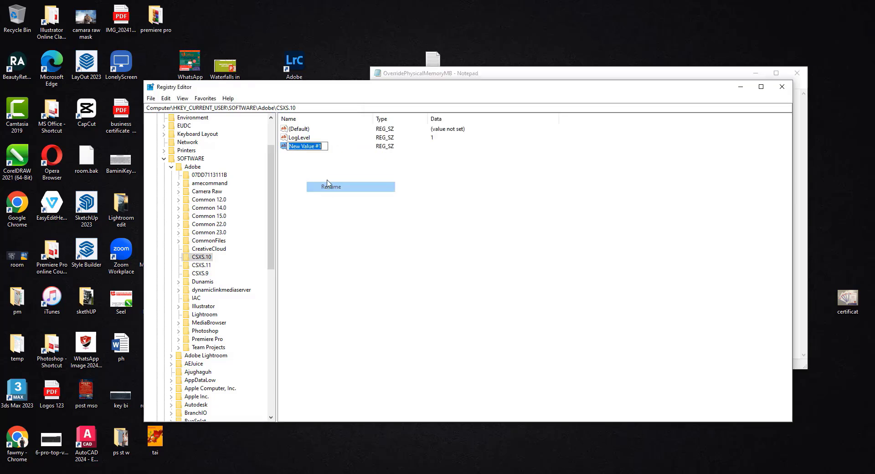
pyautogui.hotkey('ctrl', 'v')
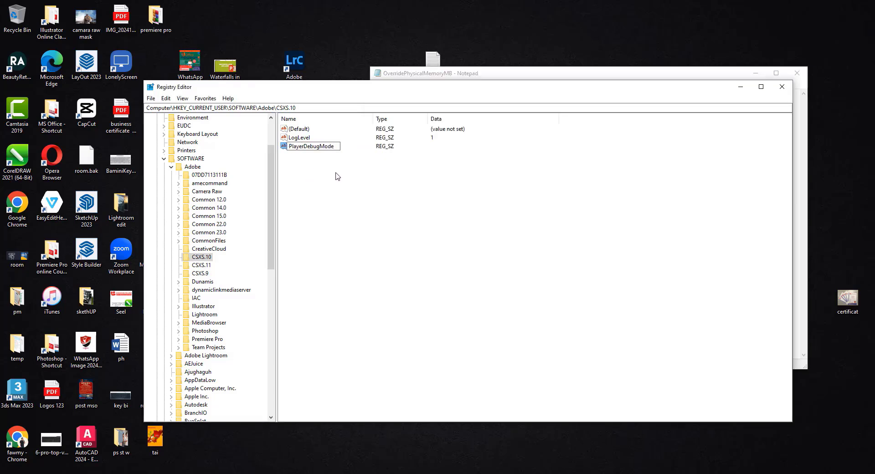
pyautogui.press('Return')
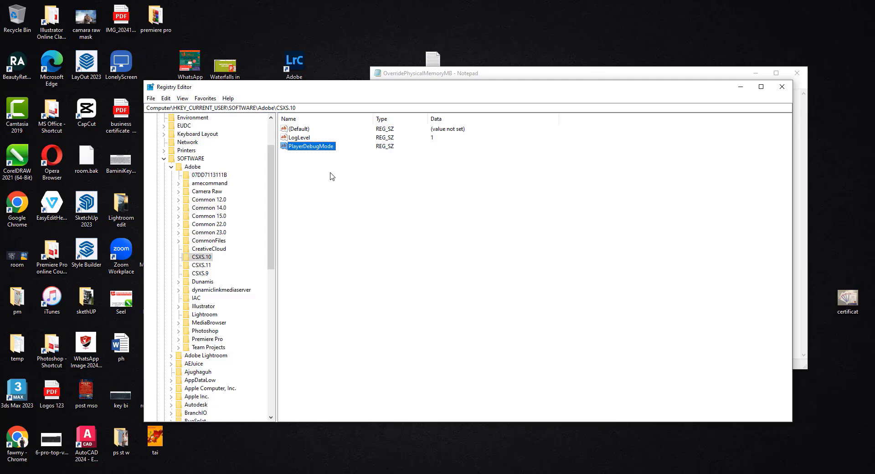
# Set the data of the PlayerDebugMode string value to 1 and save it
pyautogui.rightClick(302, 149)
pyautogui.click(324, 154)
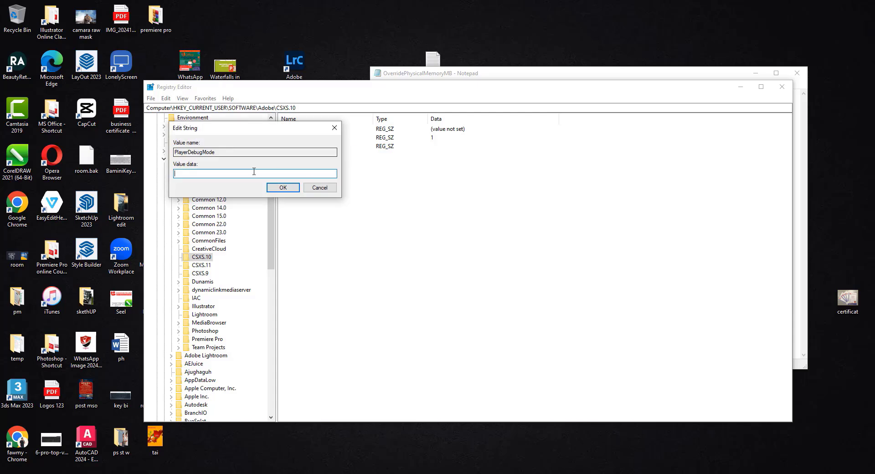
pyautogui.moveTo(231, 135); pyautogui.dragTo(300, 140)
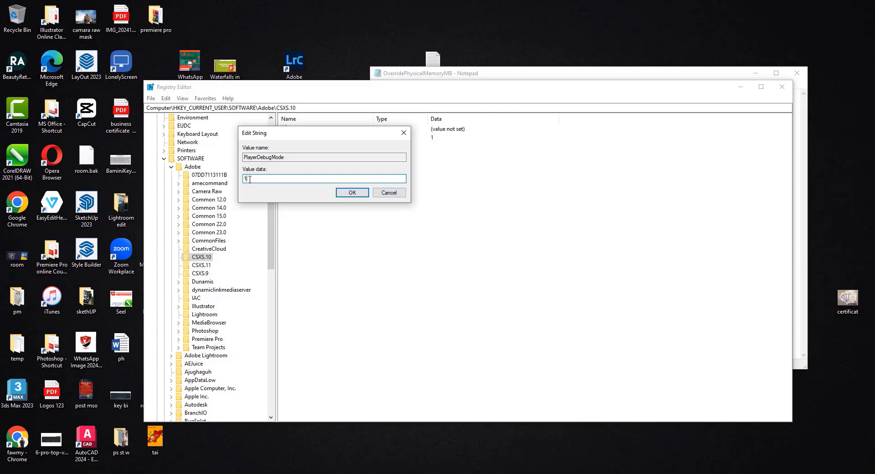
pyautogui.click(352, 193)
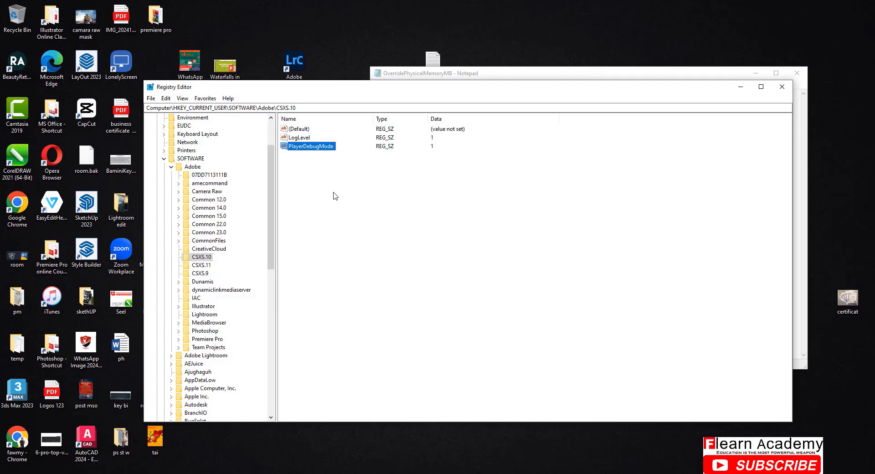
pyautogui.click(335, 198)
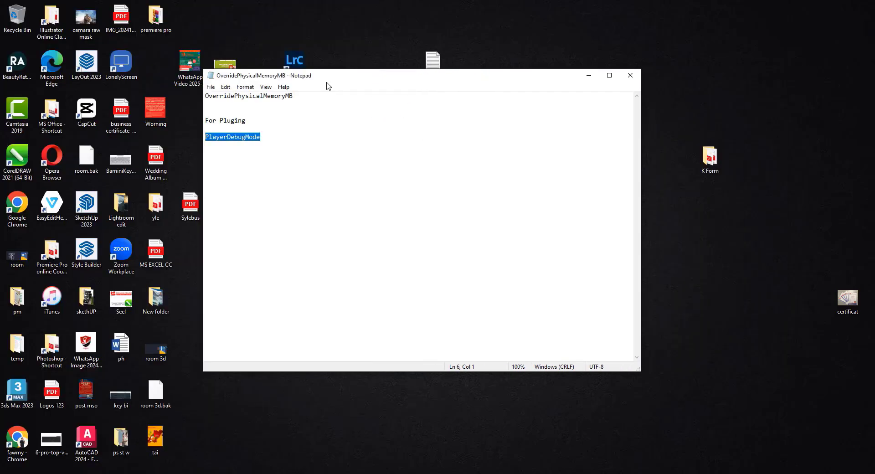
pyautogui.click(275, 190)
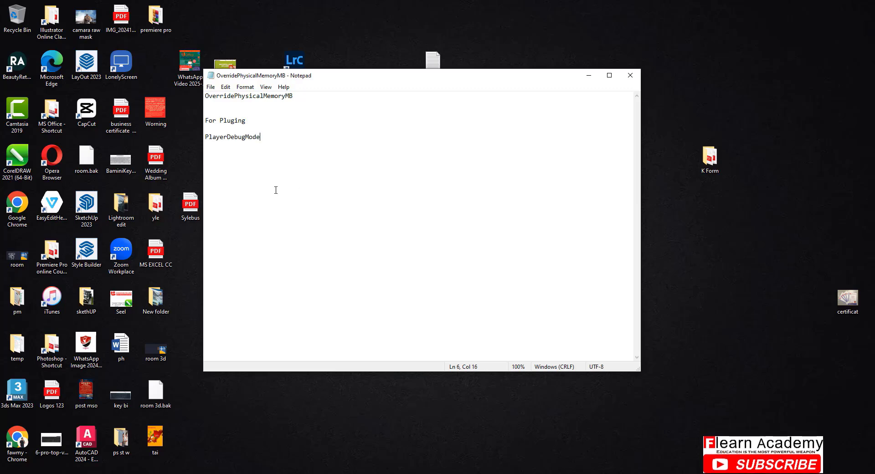